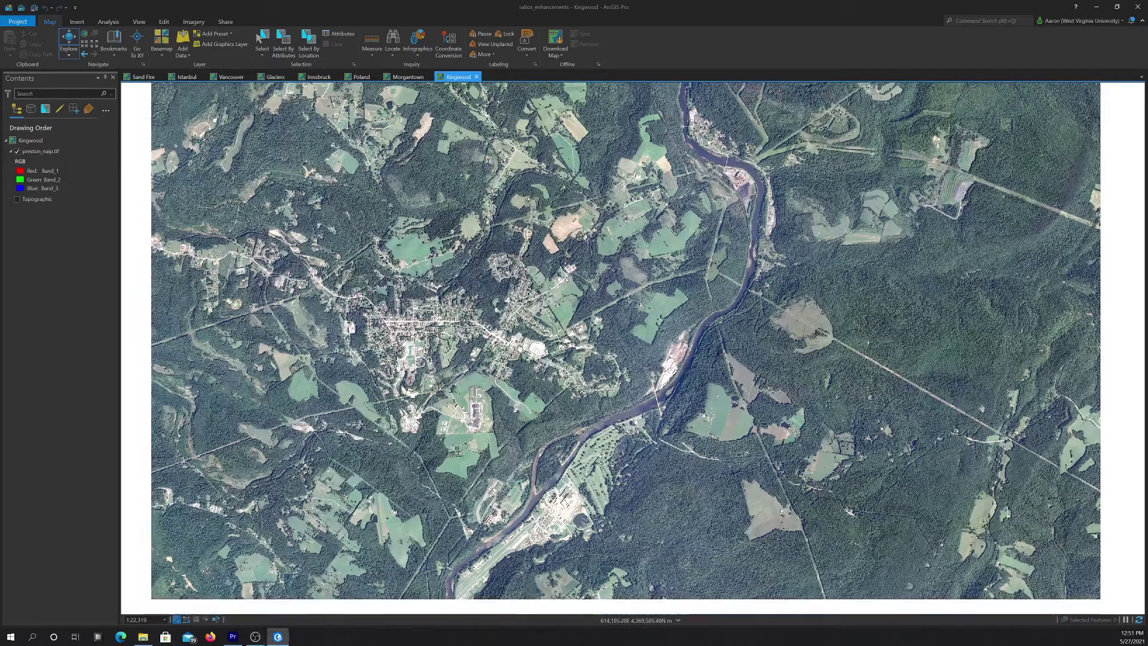
Nudge the Kingwood map view of the Preston NAIP image slightly and back.
left_click_drag(497, 382, 518, 374)
left_click_drag(571, 336, 564, 340)
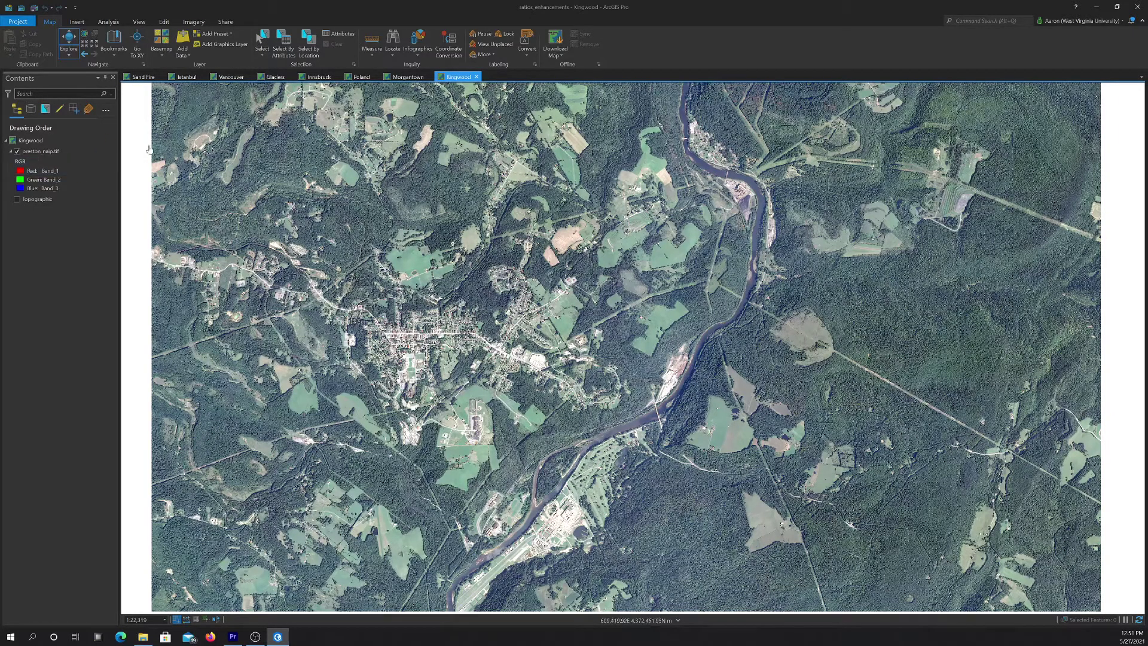
With preston_naip.tif selected, open Spectral Conversion from the Conversion raster functions.
left_click(105, 23)
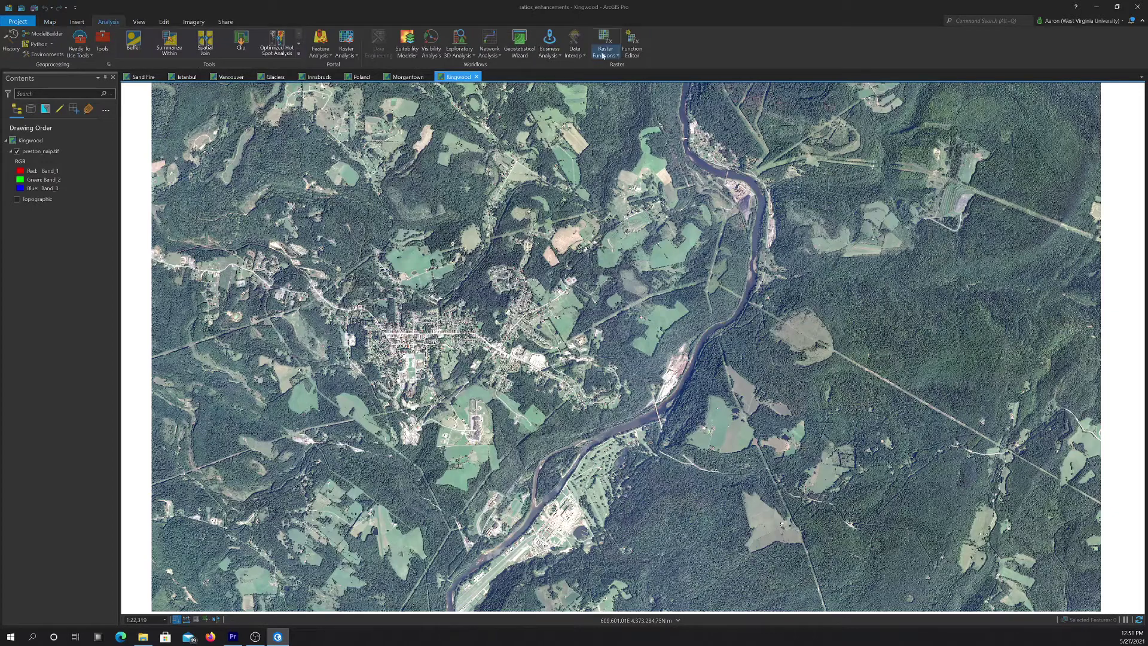
left_click(41, 151)
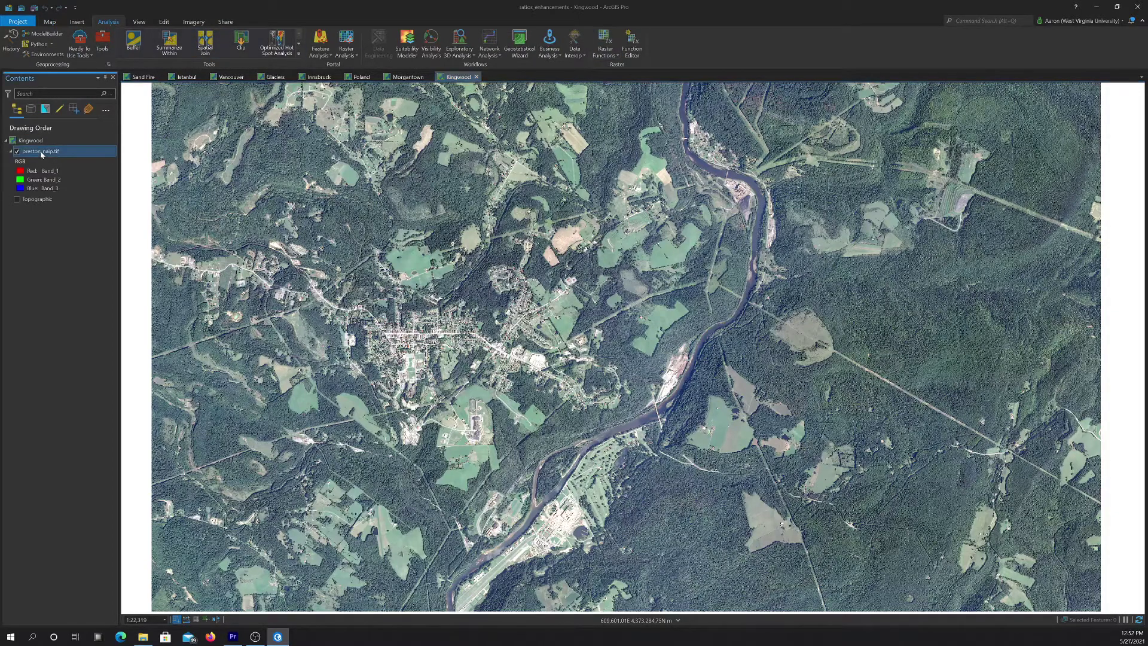
left_click(603, 40)
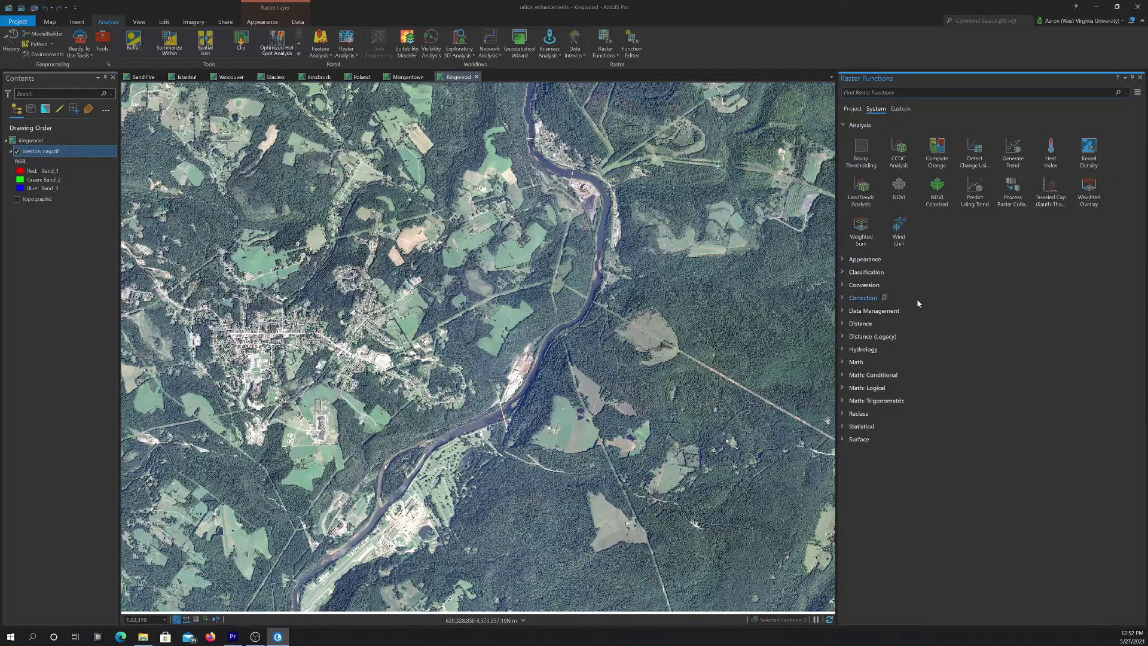
left_click(845, 285)
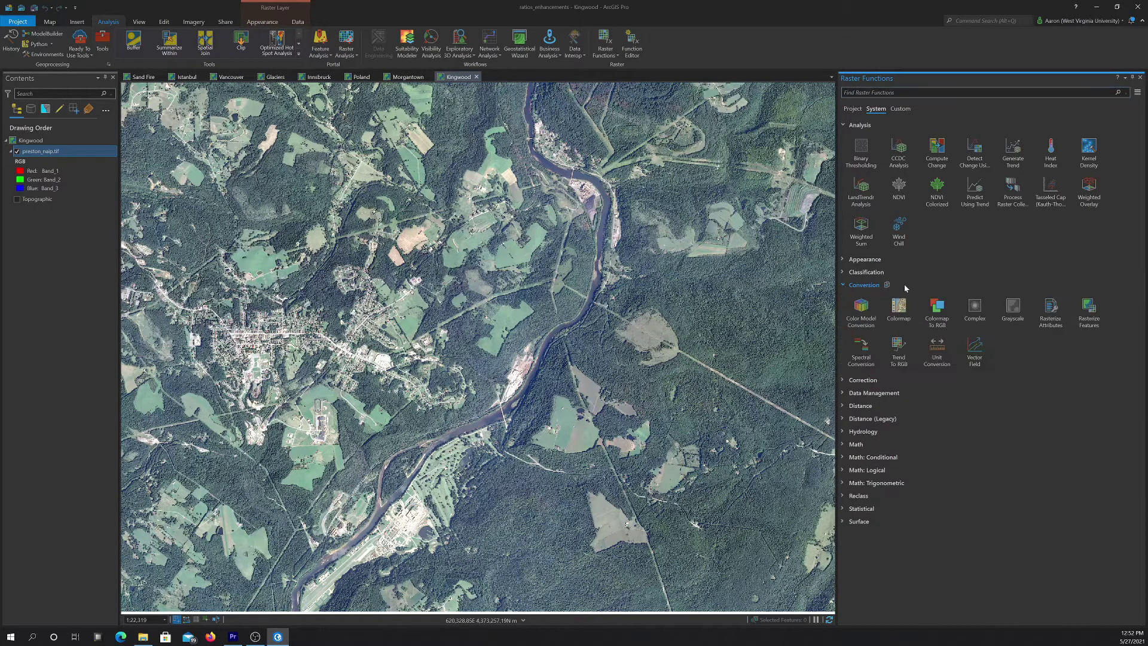
left_click(862, 353)
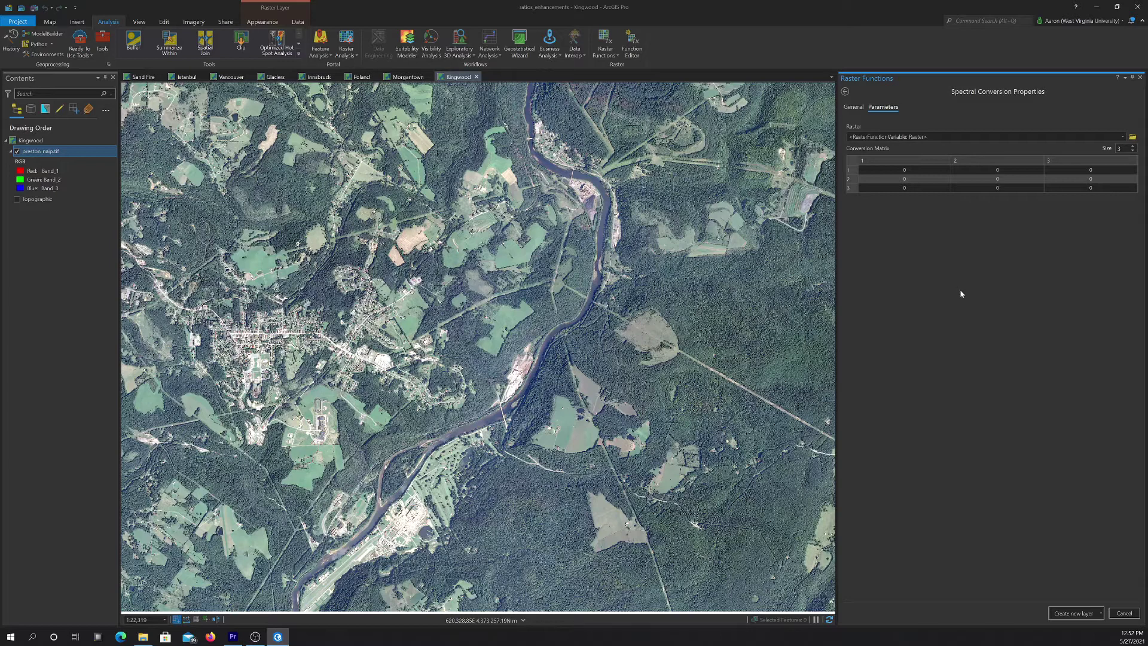
Click through cells of the empty 3×3 conversion matrix.
left_click(909, 170)
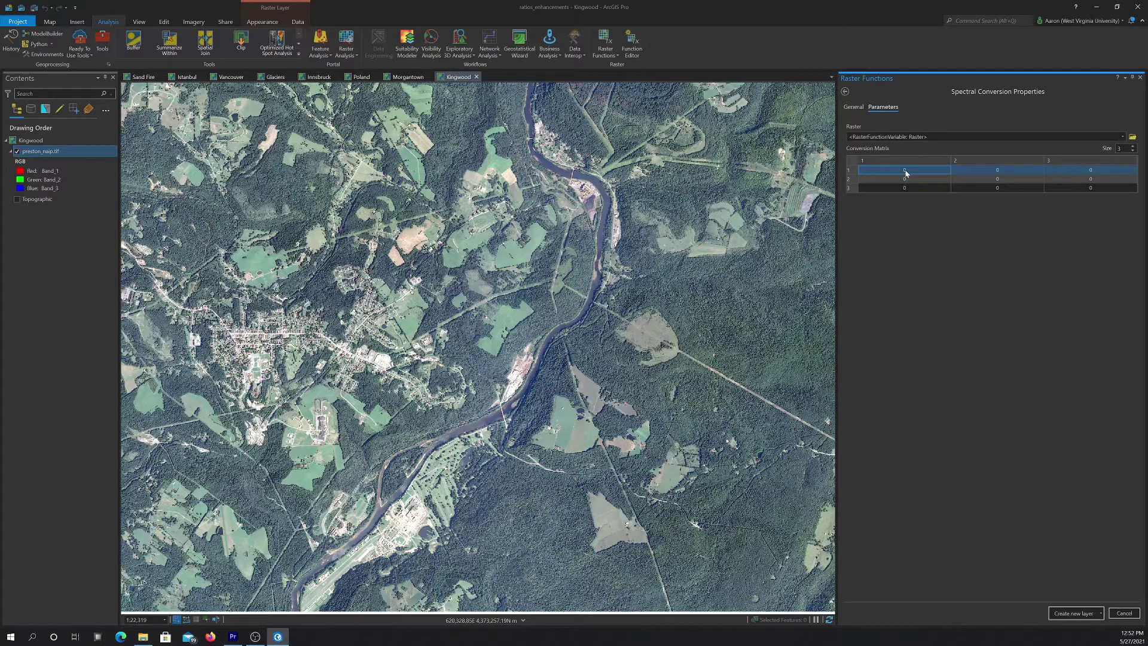
left_click(994, 172)
left_click(1101, 172)
left_click(922, 172)
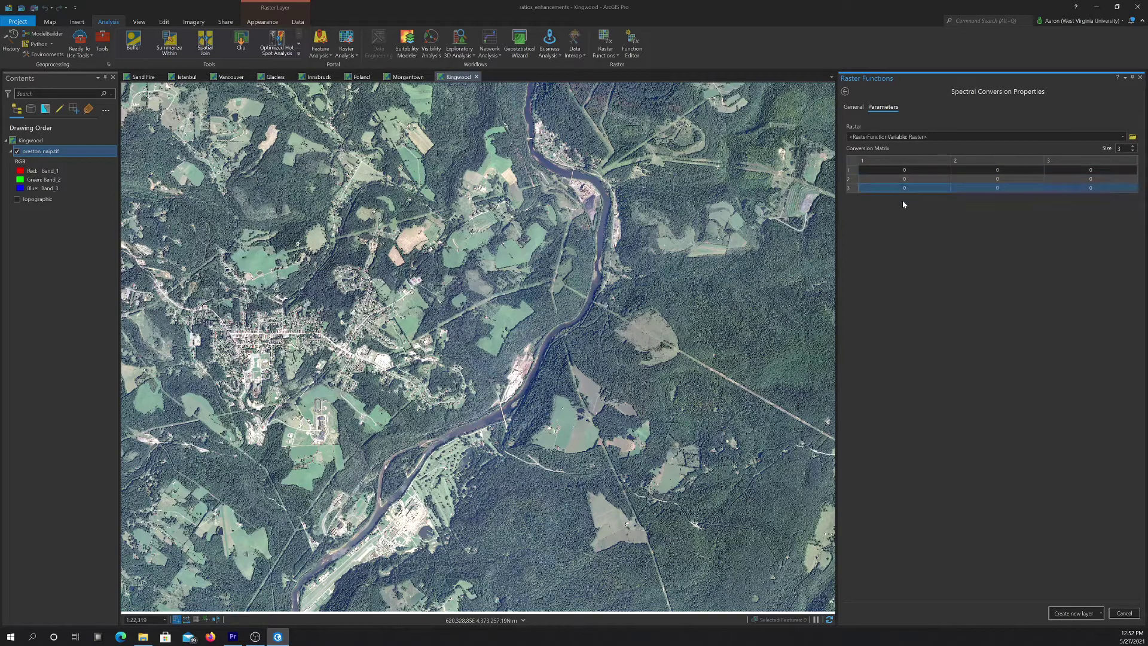
left_click(909, 187)
left_click(975, 171)
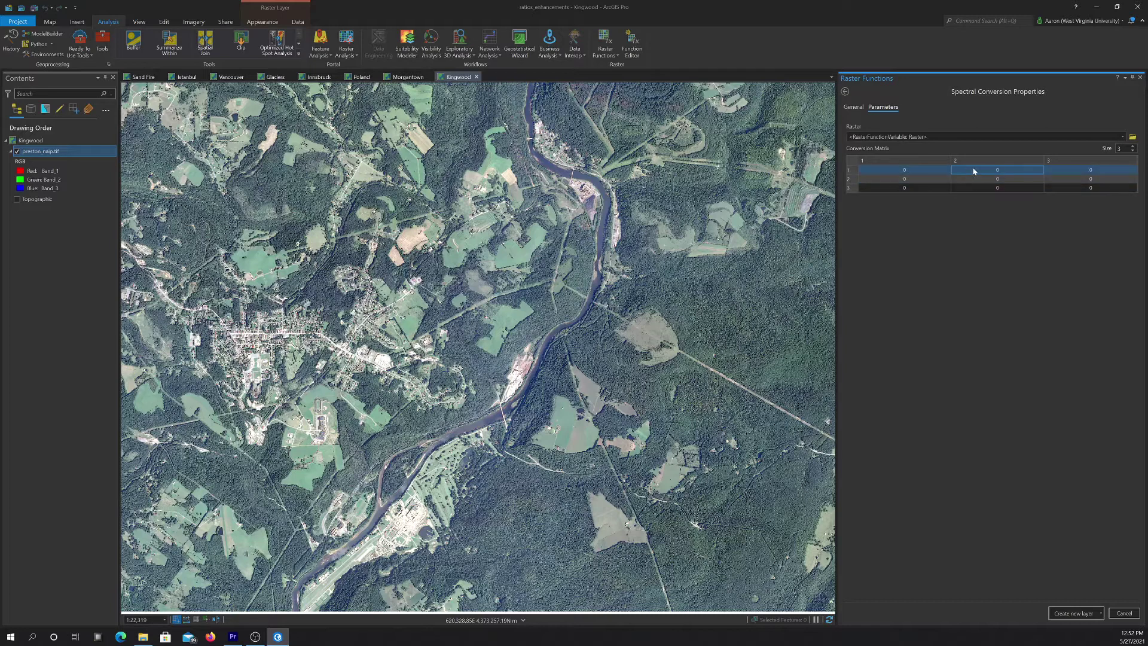
left_click(1034, 179)
left_click(1103, 168)
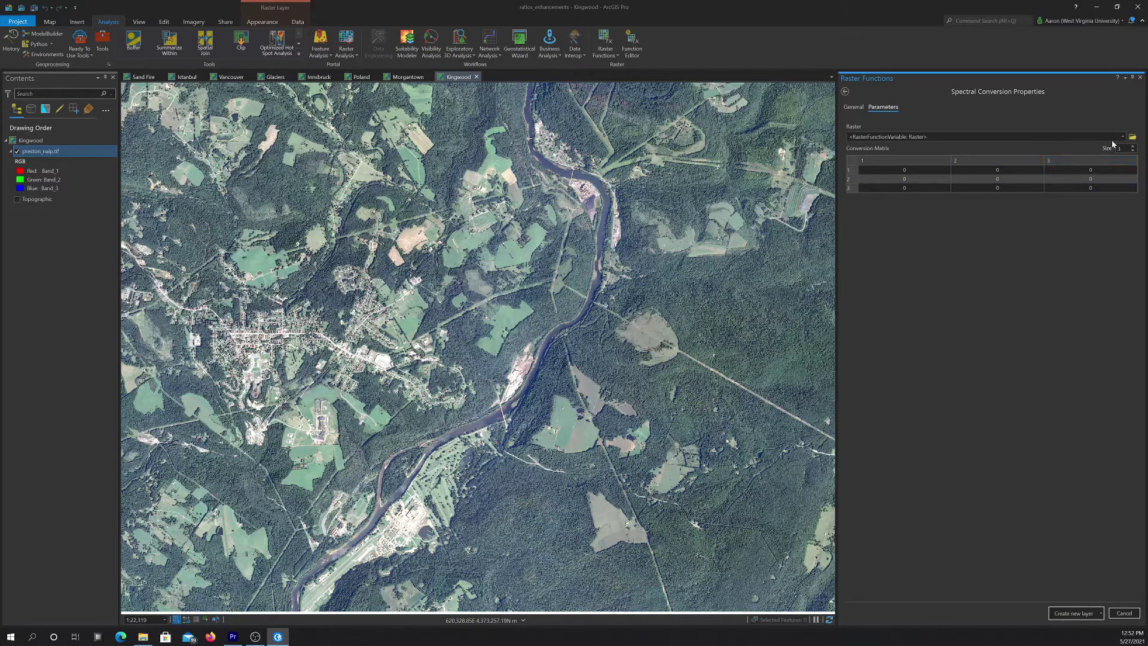
Set the input raster to preston_naip.tif, expanding the matrix to 4×4.
left_click(1122, 137)
left_click(912, 147)
left_click(900, 171)
left_click(900, 174)
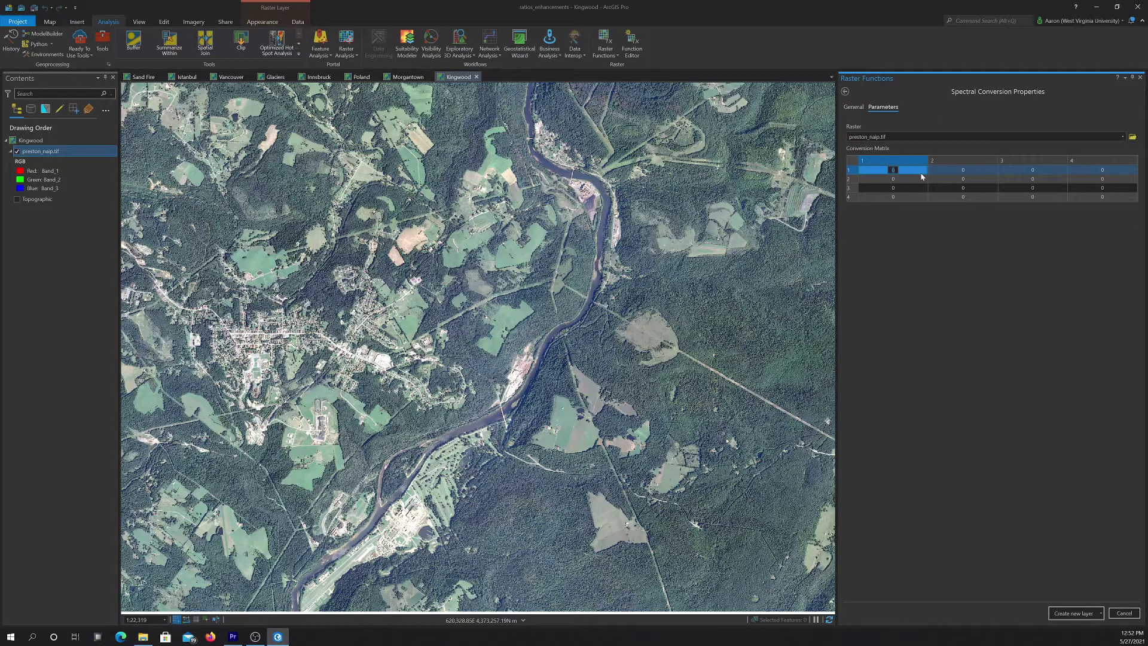
Fill conversion matrix row 1 with weights 0.5, 0.3, 0.1, 0.8.
type("0.5")
left_click(952, 173)
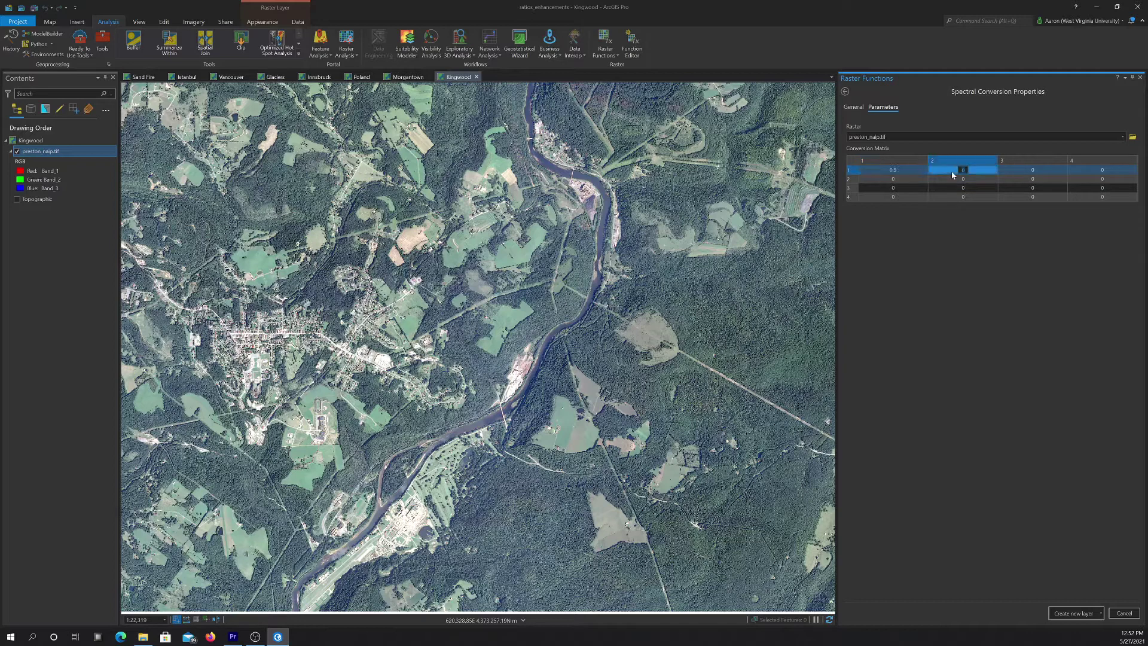
type("0.5")
left_click(1013, 173)
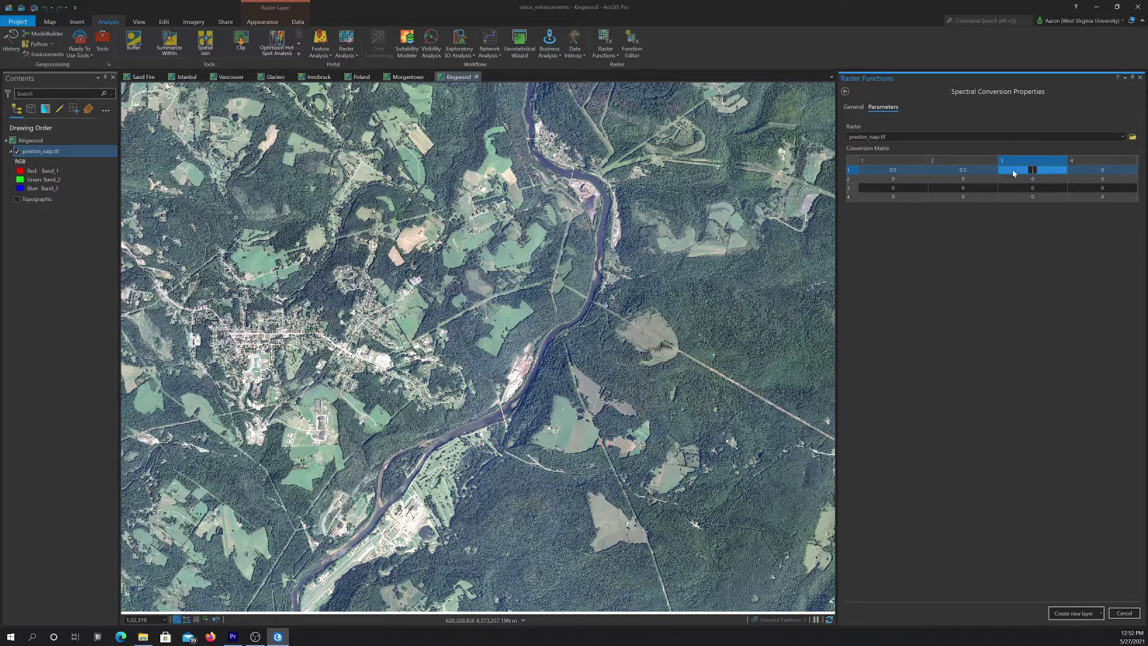
type("0.1")
left_click(1087, 172)
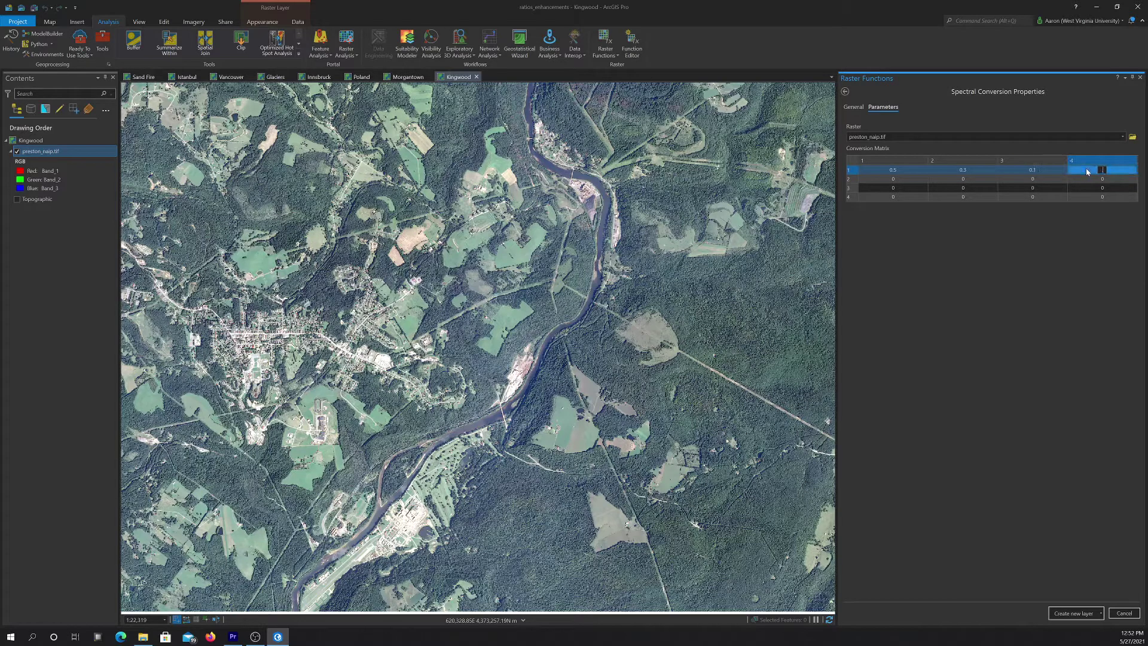
type("0.8")
left_click(914, 180)
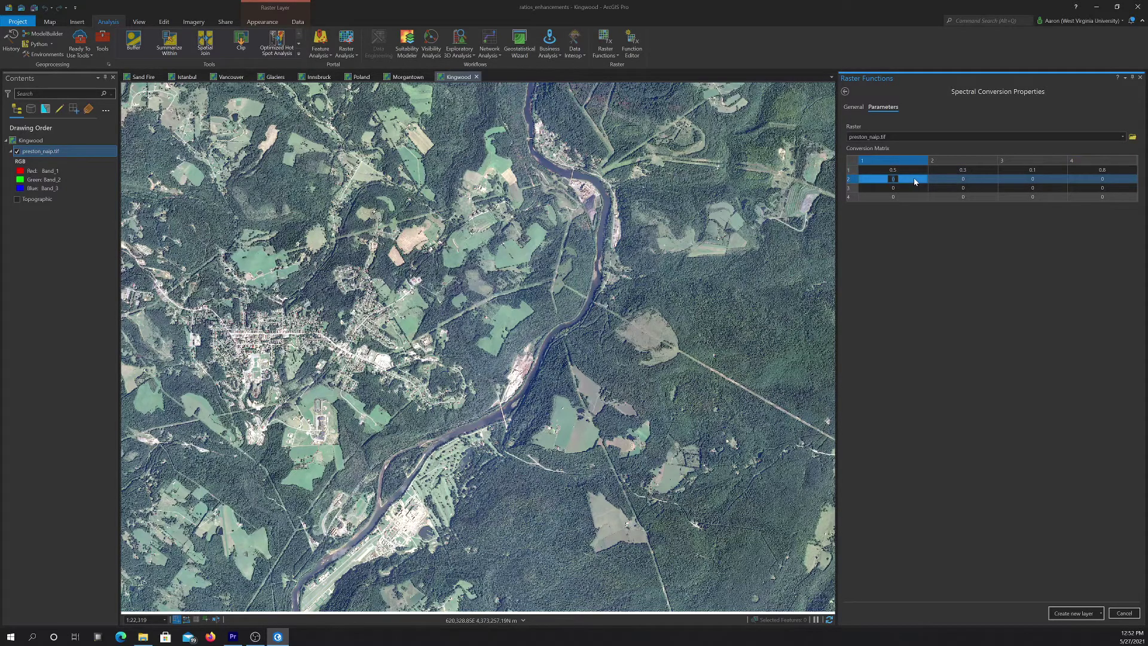
Fill matrix row 2 with weights 0.3, 0.2, 0.7, 0.9.
type("0.3")
left_click(971, 180)
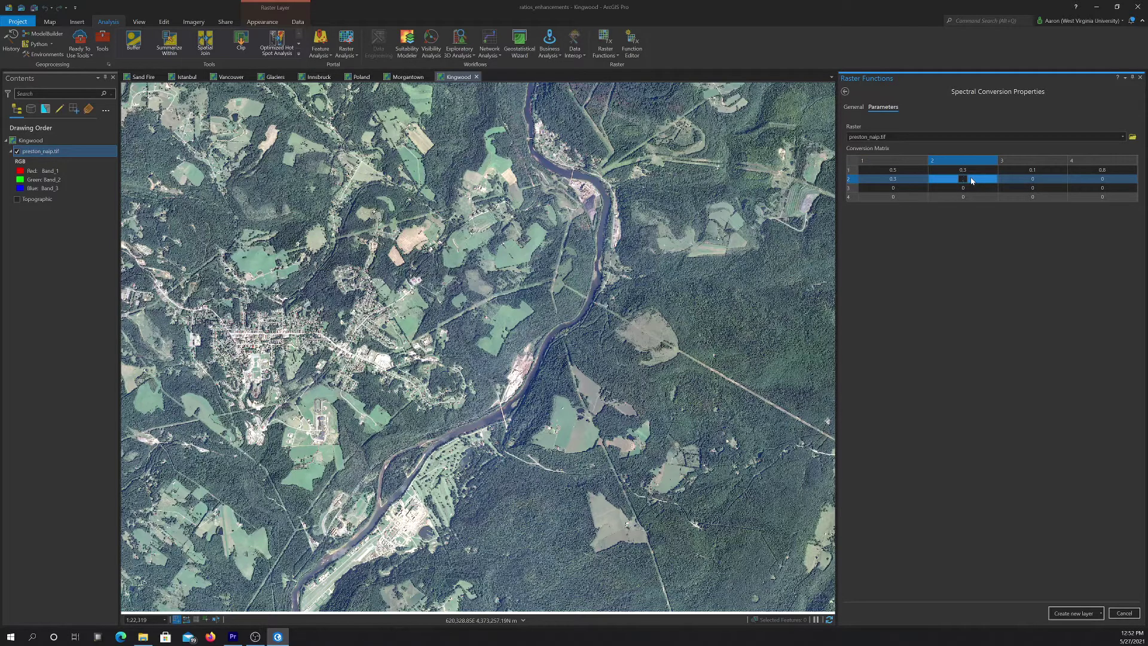
type("0.2")
left_click(1026, 180)
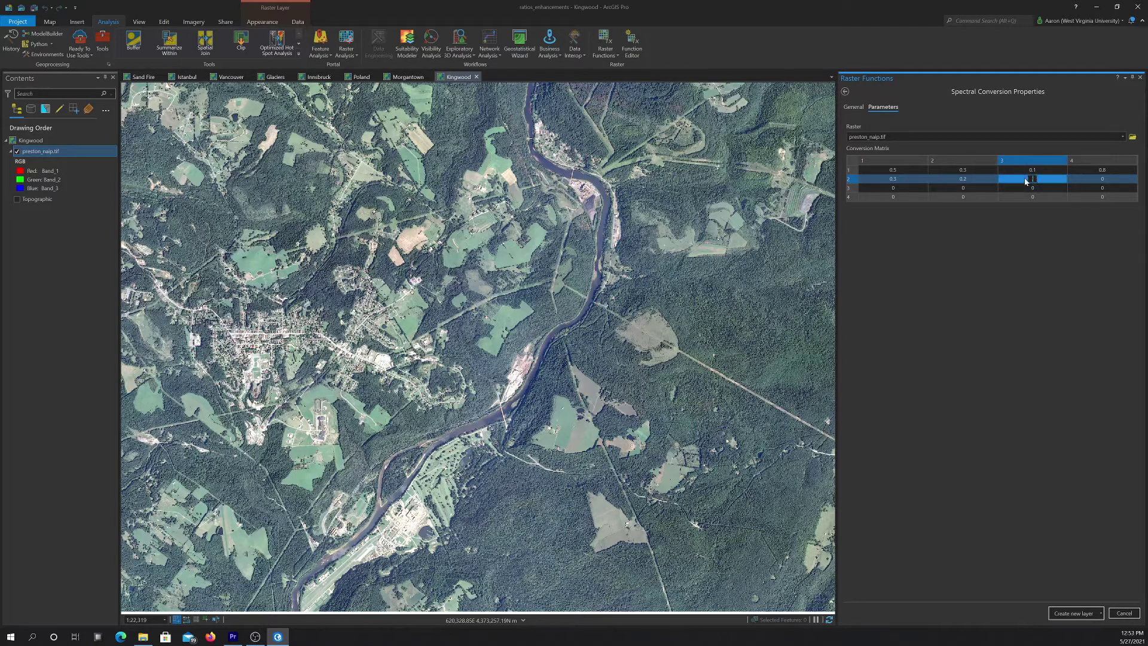
type("0.7")
left_click(1099, 180)
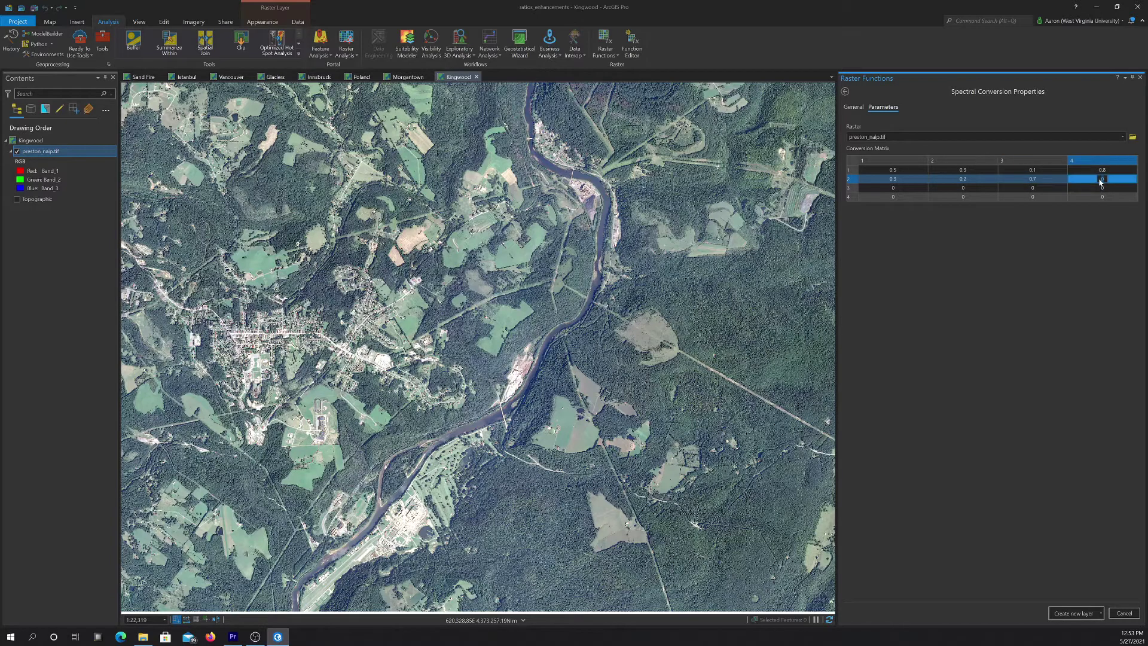
type("0.10.9")
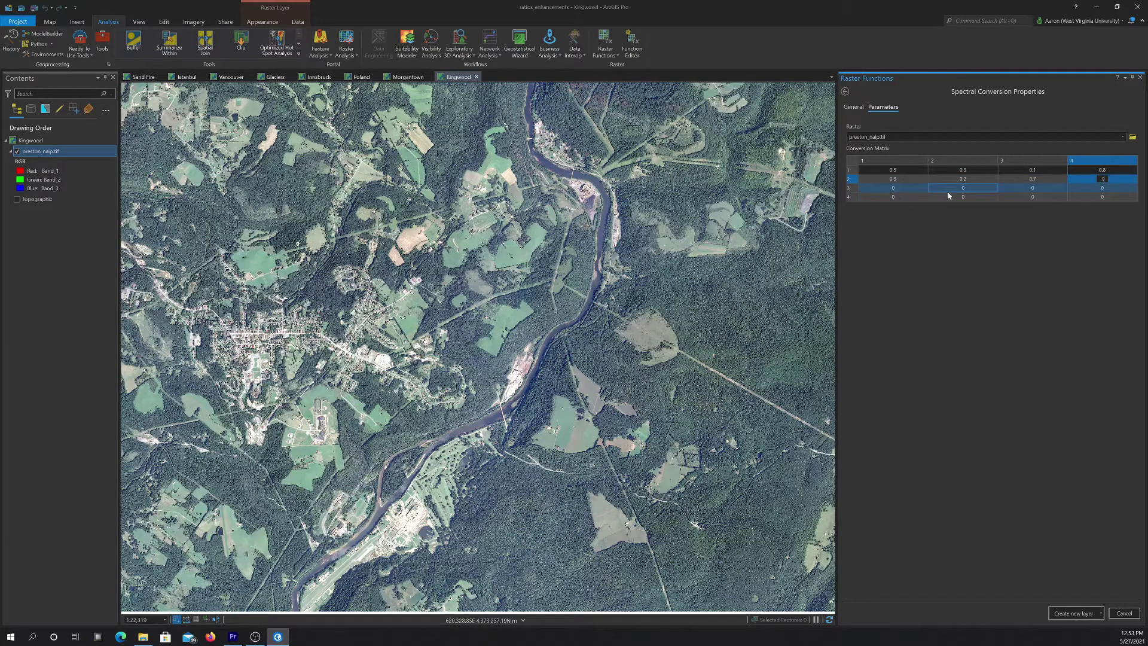
left_click(902, 189)
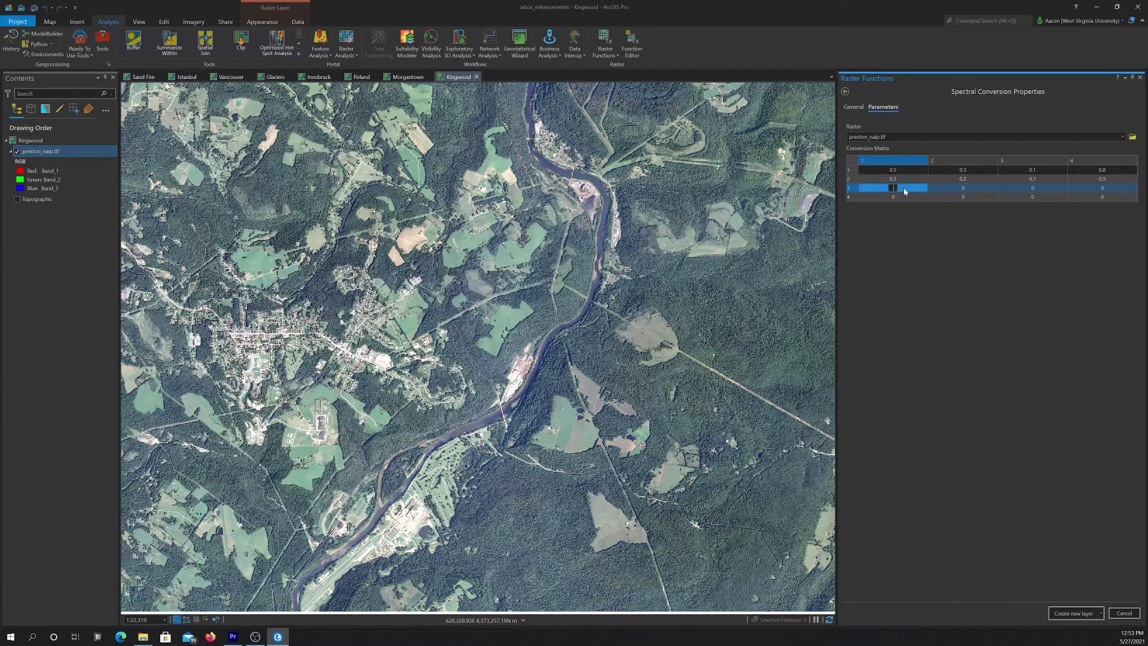
Fill matrix row 3 with weights 0.4, 0.1, 0.4, 0.8.
type("0.4")
left_click(963, 189)
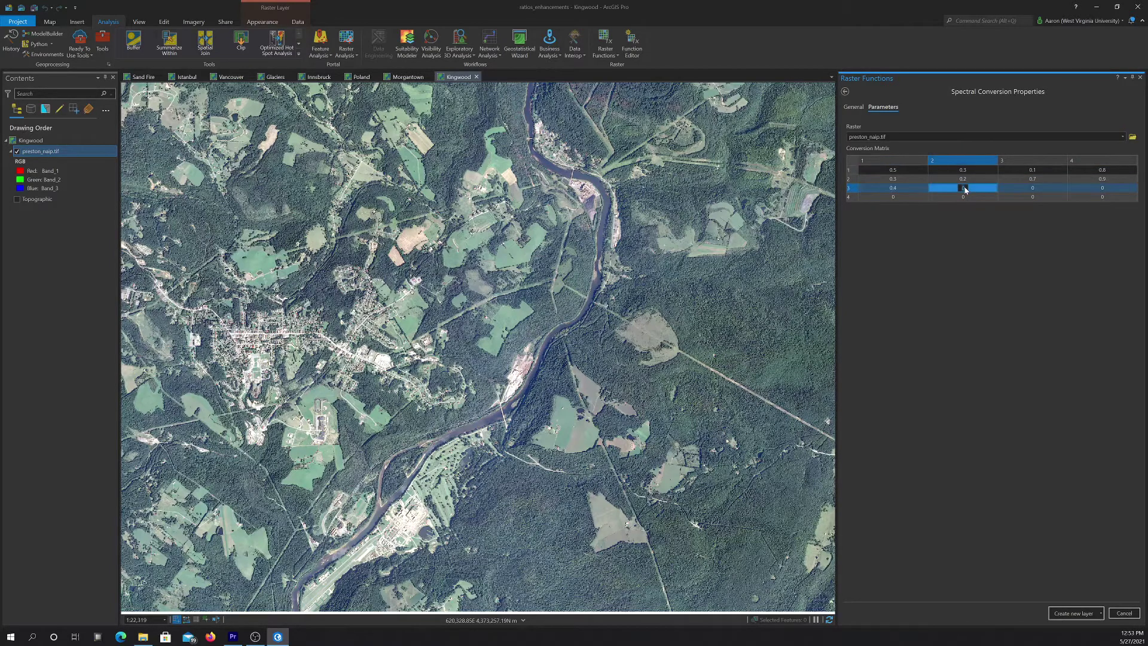
type("0.1")
left_click(1027, 190)
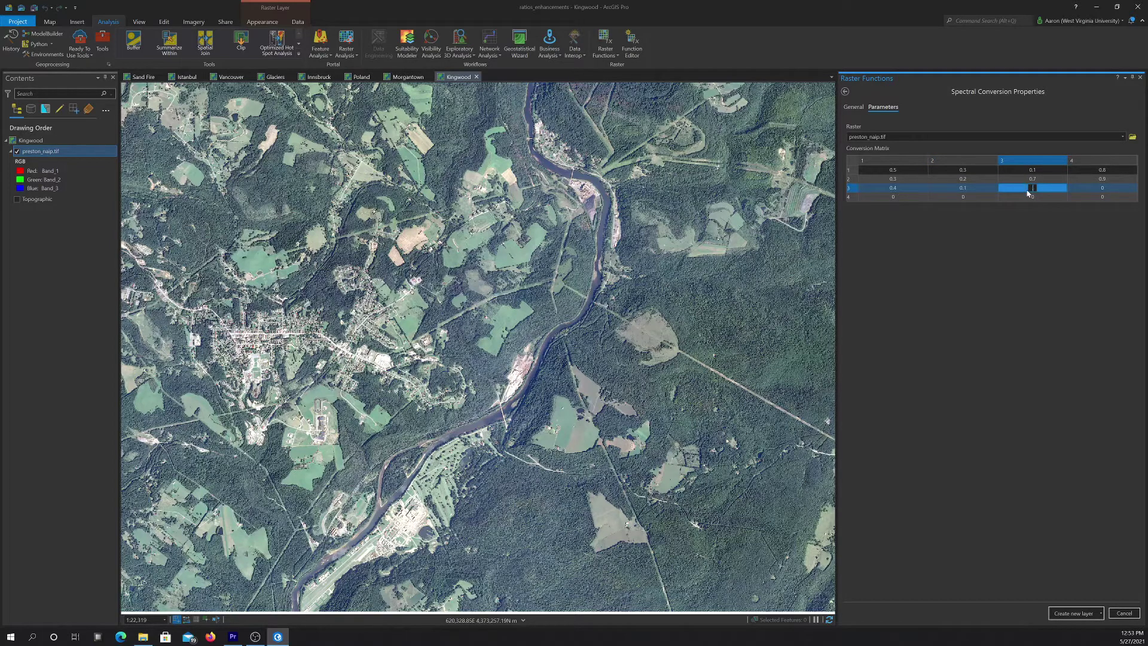
type("0.4")
left_click(1086, 189)
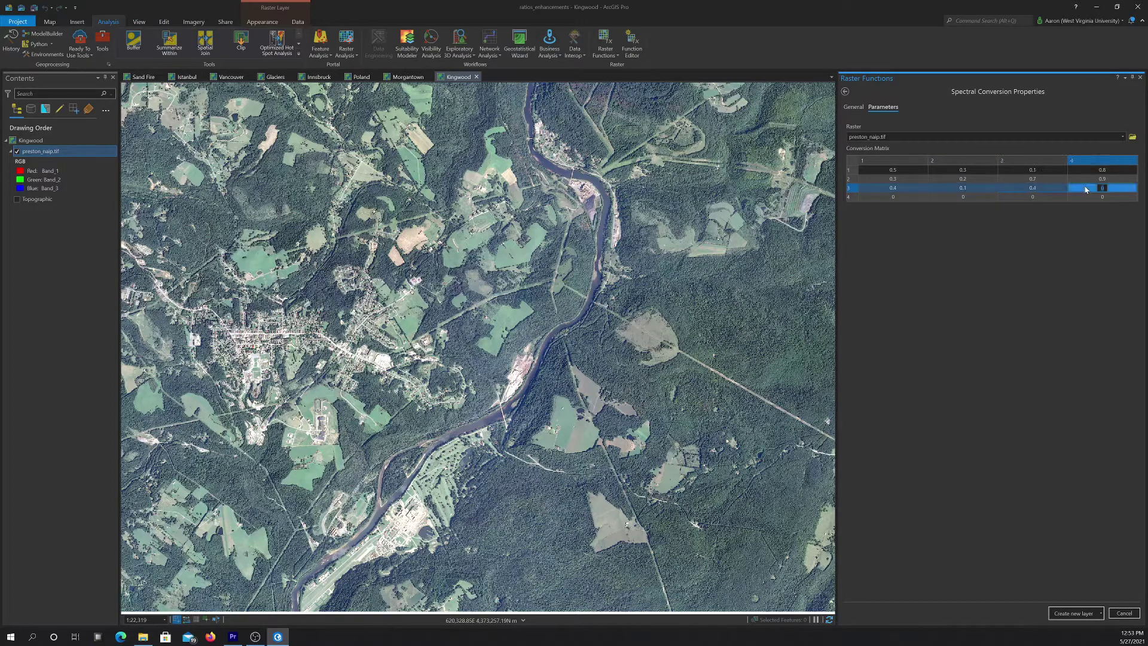
type("0.8")
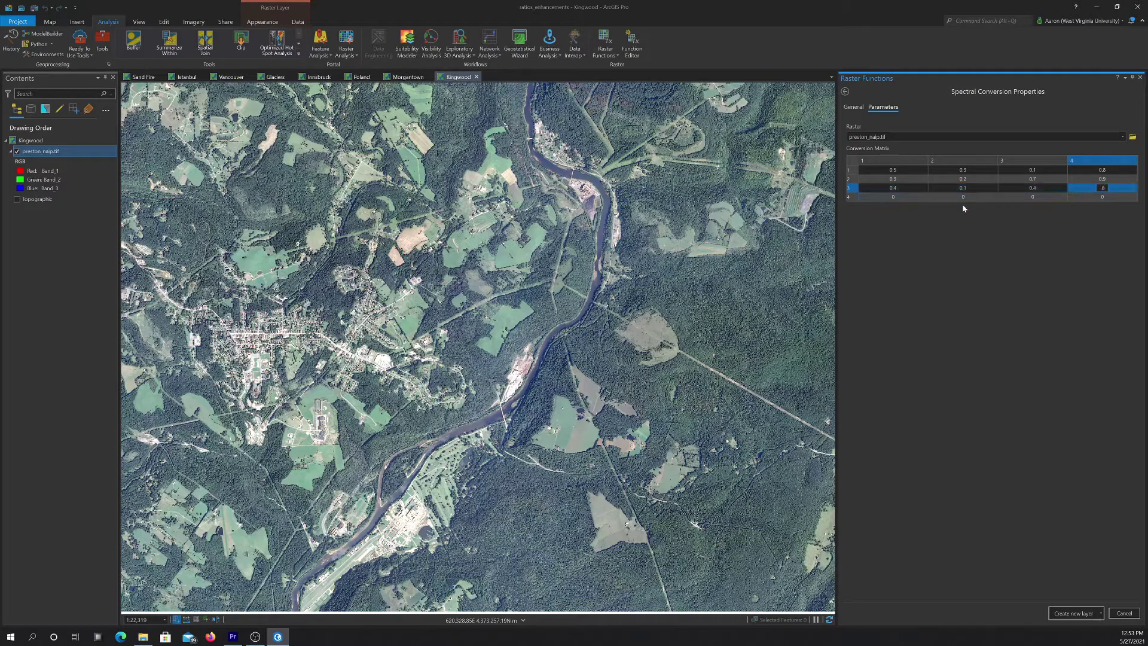
left_click(921, 199)
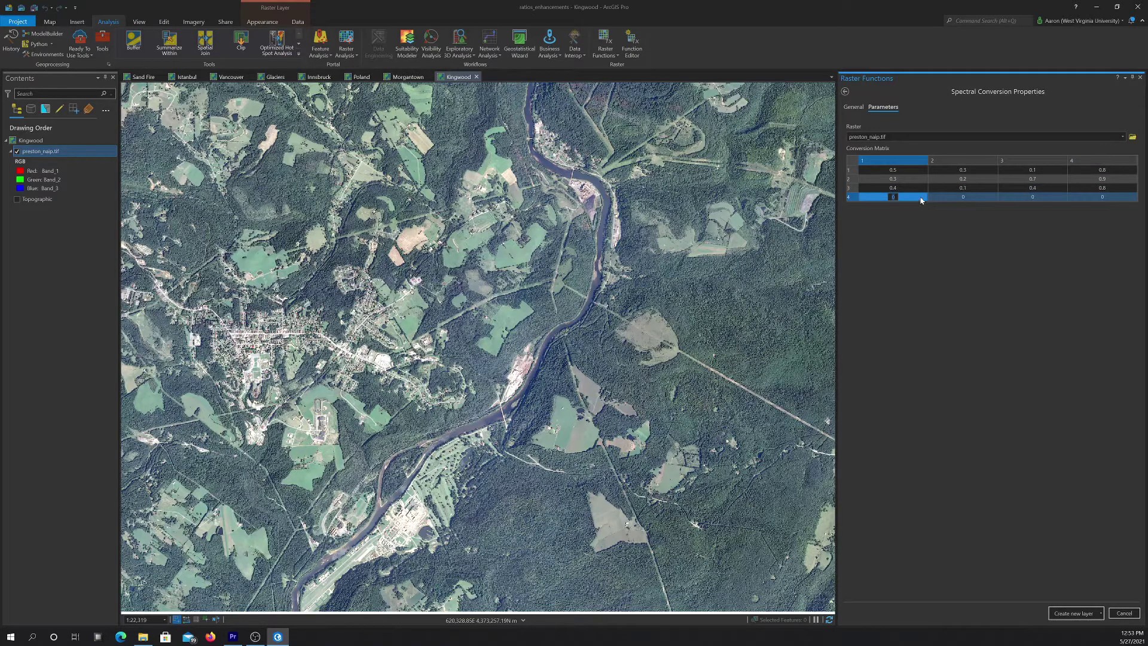
Fill matrix row 4 with weights 0.3, 0.9, 0.9, 0.4 and commit.
type(".3")
left_click(946, 198)
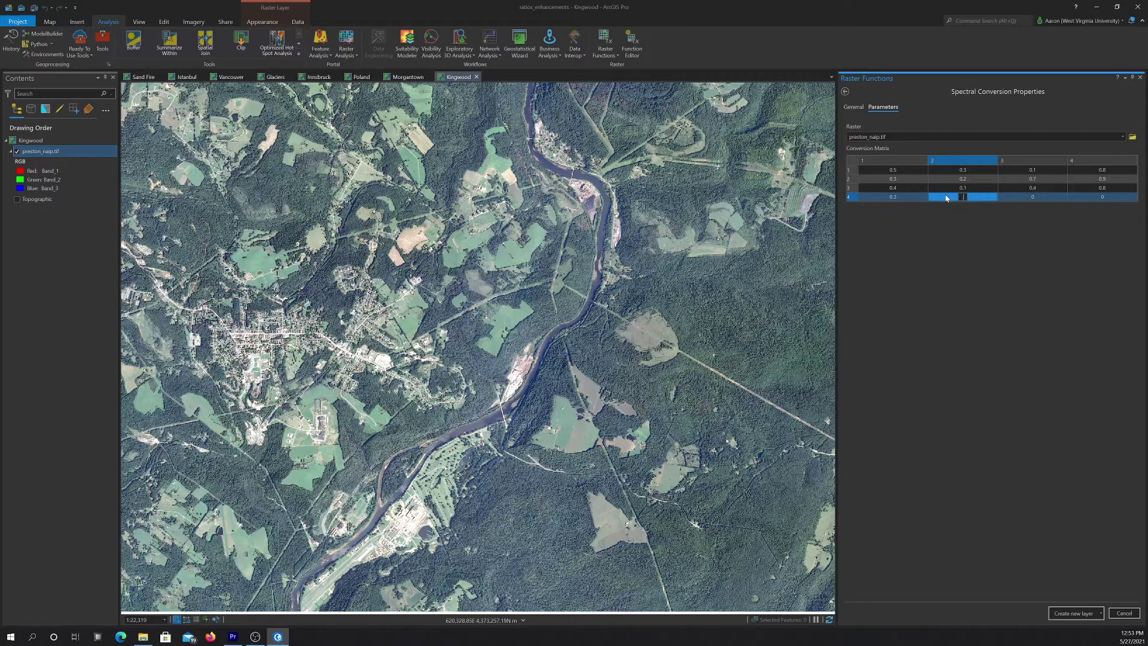
type(".9")
left_click(1023, 199)
type(".9")
left_click(1082, 199)
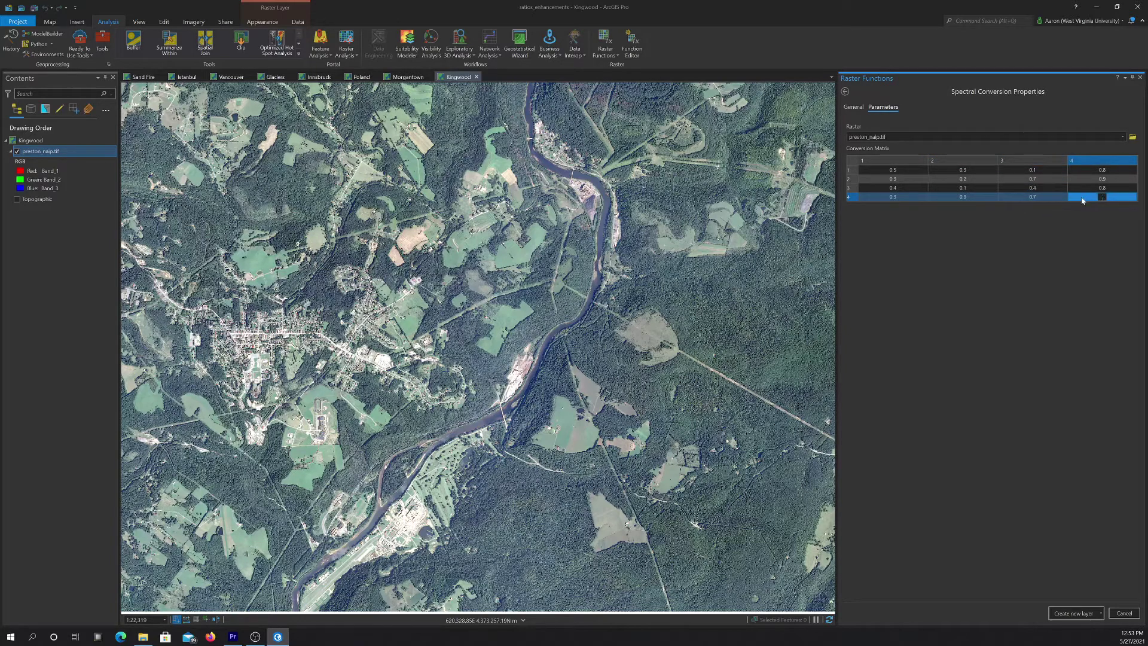
type(".4")
key("Return")
Create the Spectral Conversion_preston_naip.tif layer and zoom out to see the full image.
left_click(1074, 612)
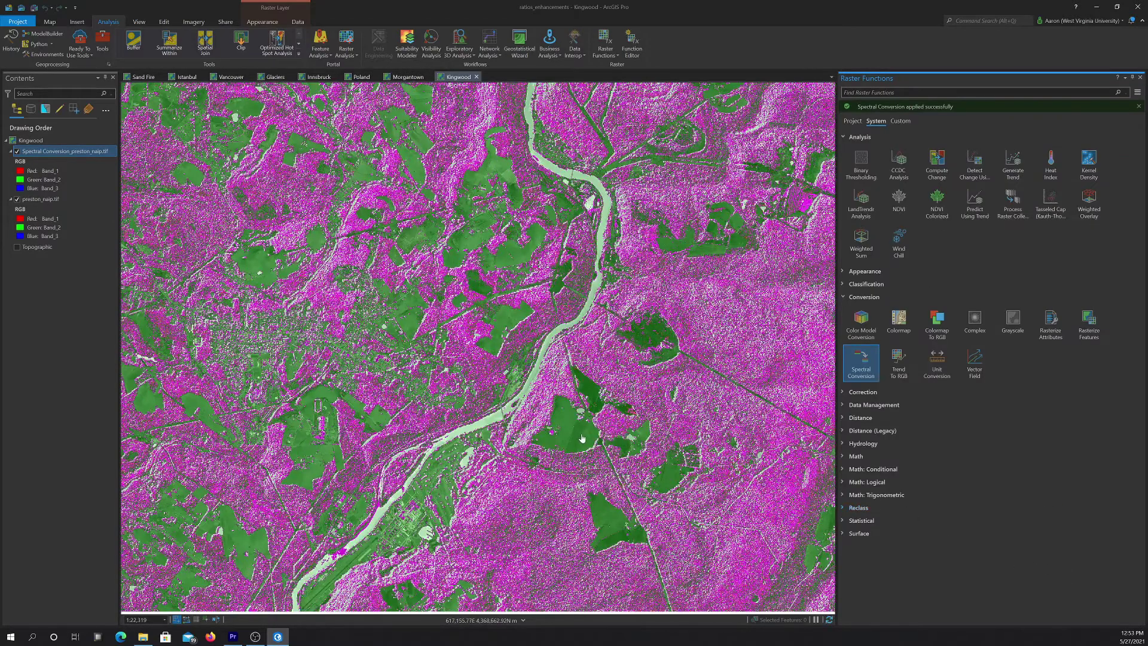
scroll(622, 465, "down", 4)
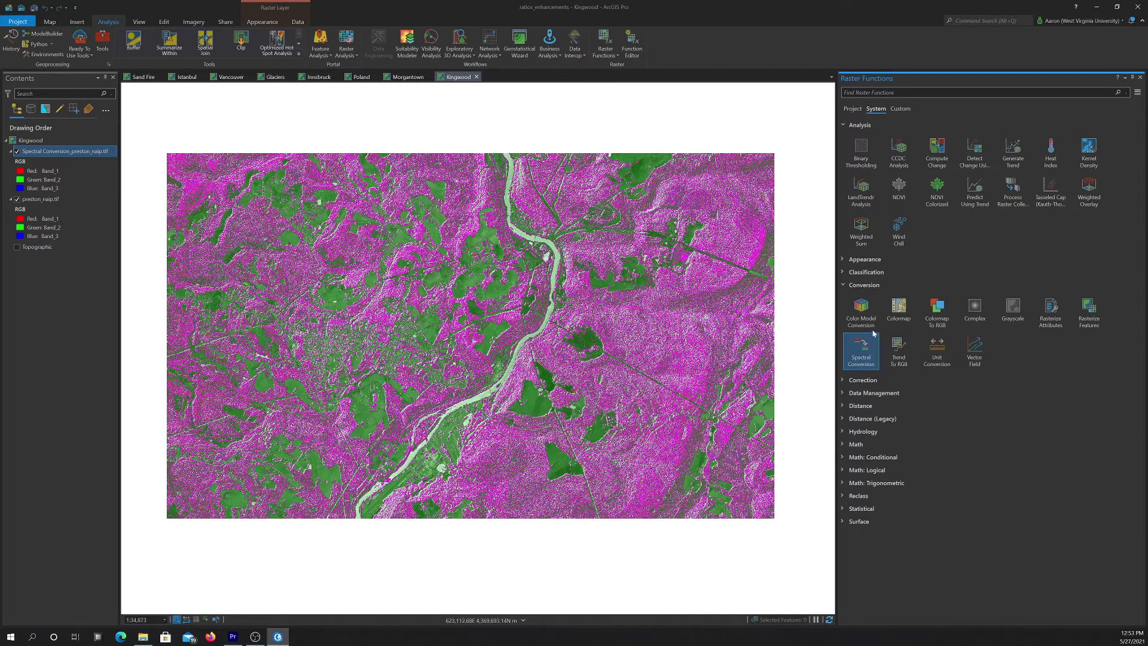
Reopen Spectral Conversion from the Raster Functions gallery.
left_click(859, 358)
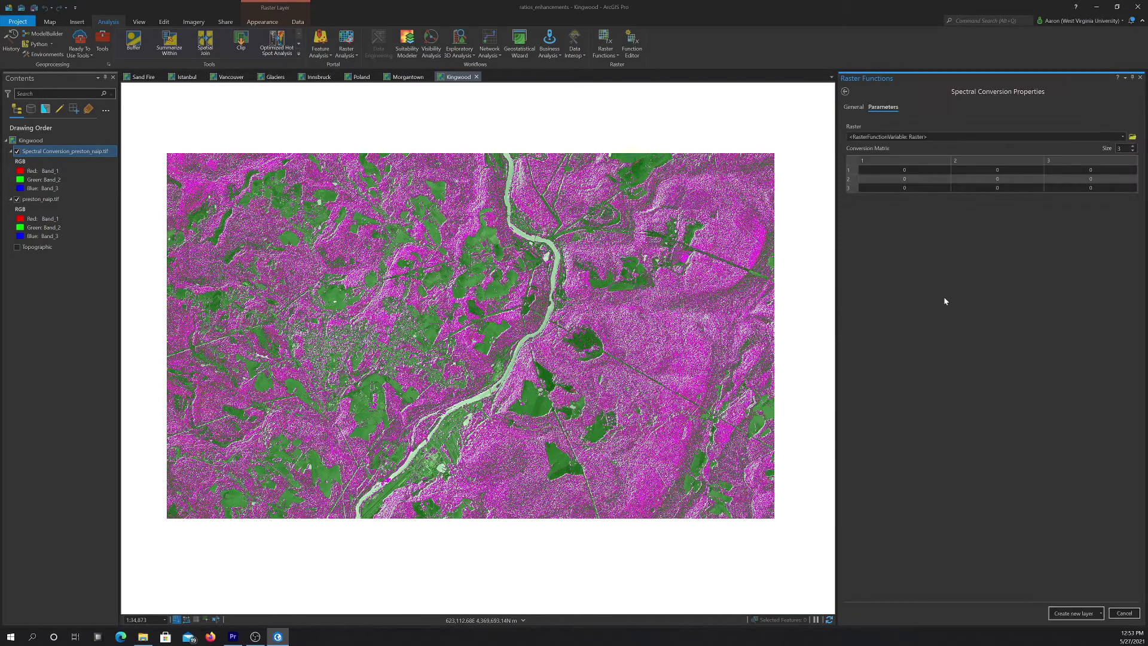